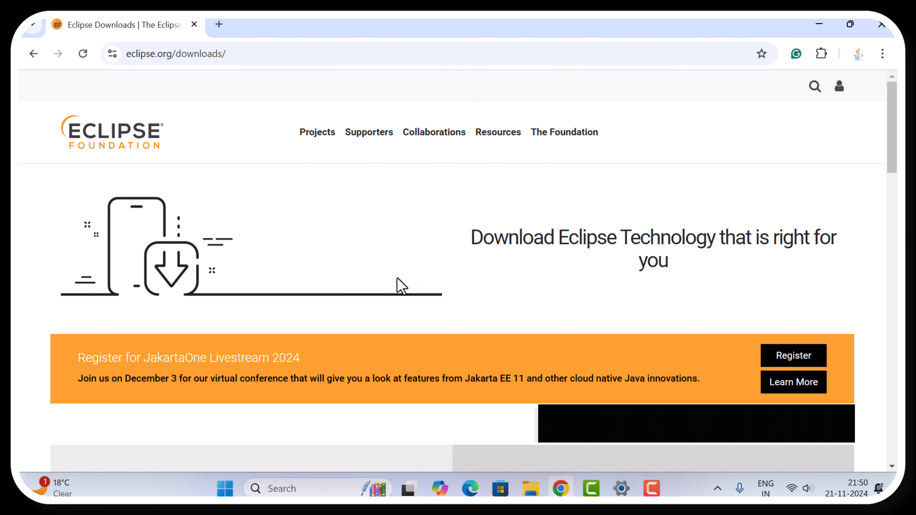
Download the x86_64 Eclipse installer, eclipse-inst-jre-win64.exe, from the Eclipse downloads page
scroll(311, 241, down, 10)
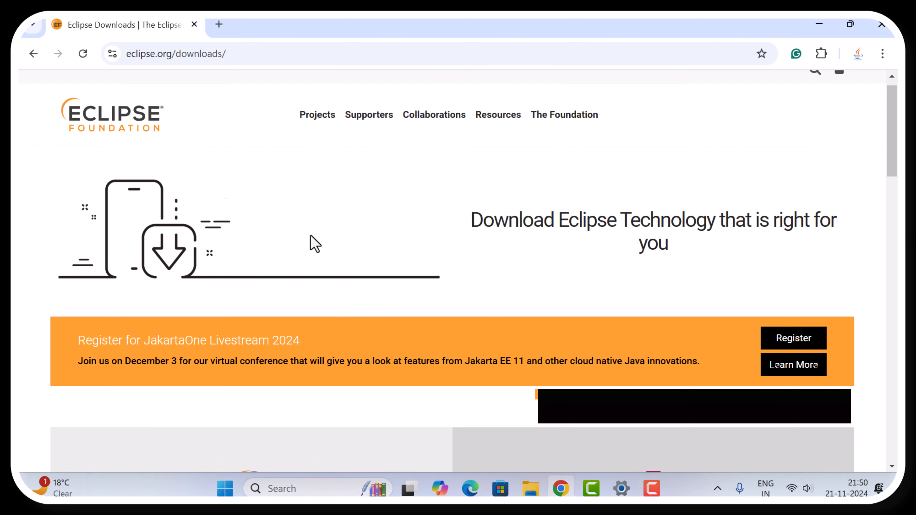
scroll(317, 238, up, 1)
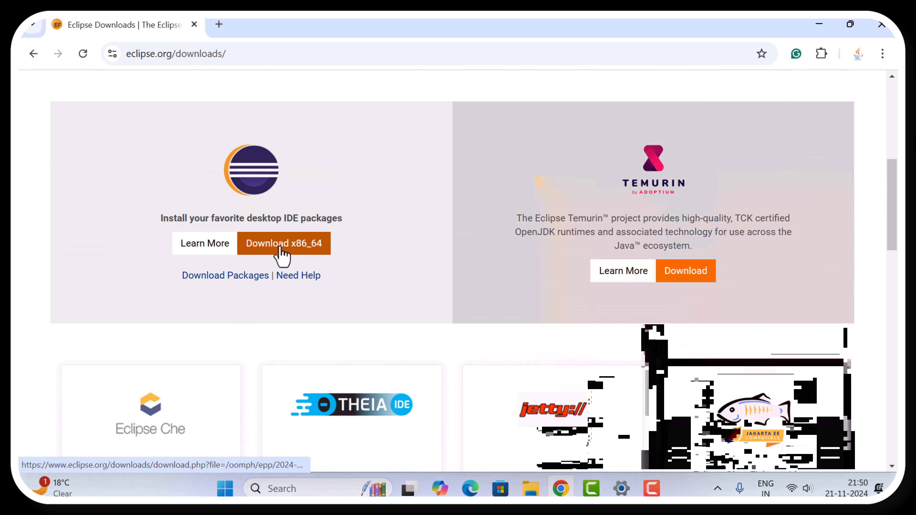
click(264, 252)
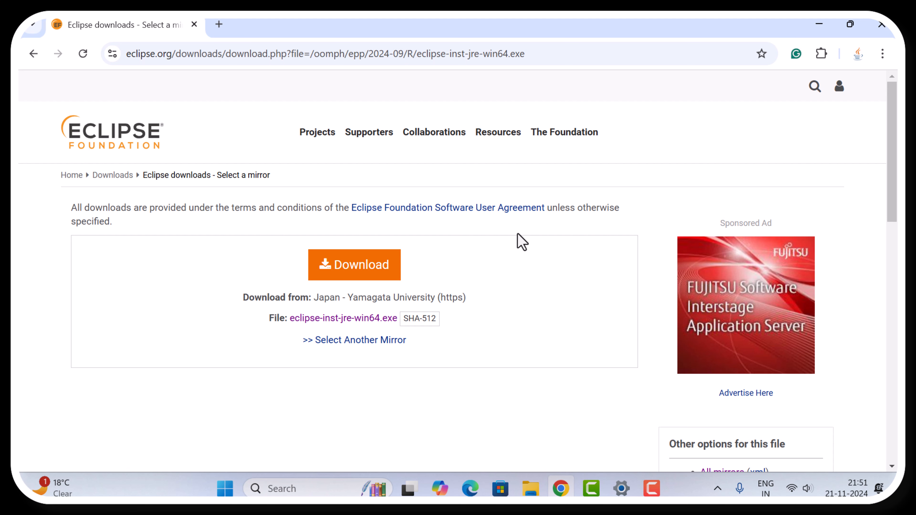
click(352, 275)
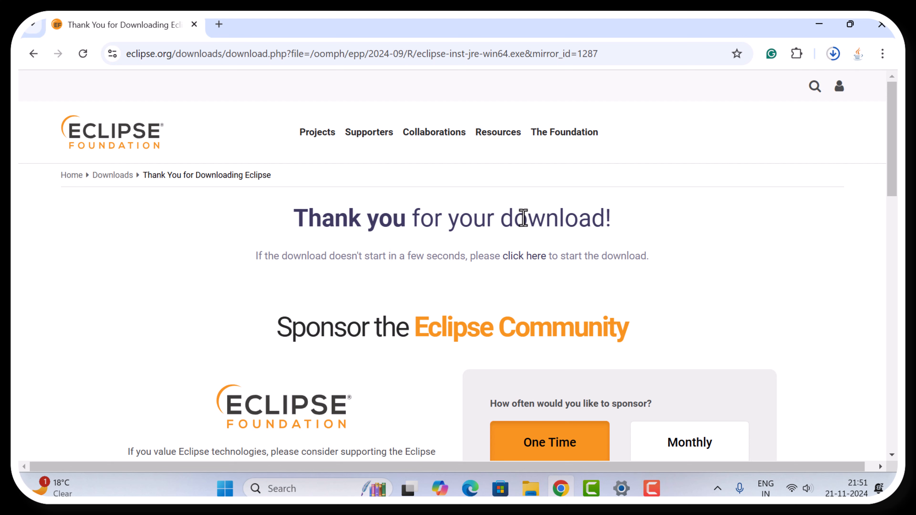
drag(271, 216, 641, 209)
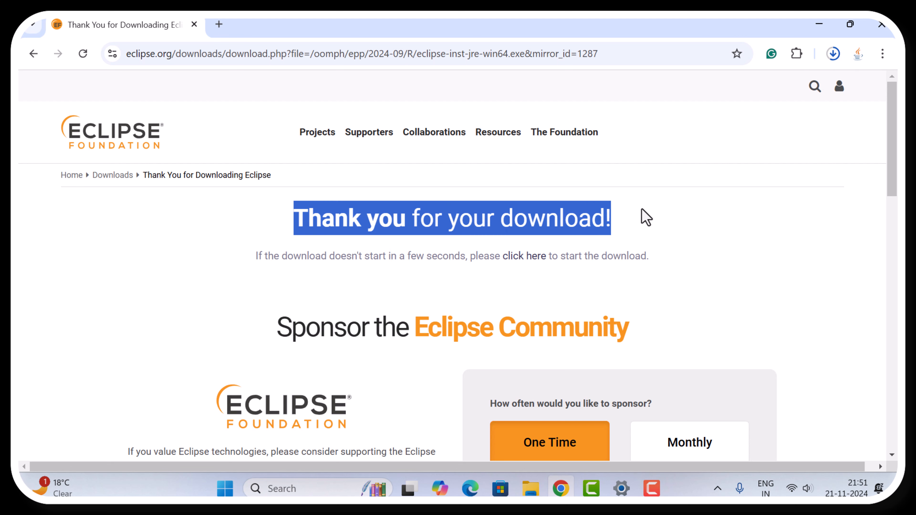
Run the downloaded eclipse-inst-jre-win64.exe and choose the Eclipse IDE for Java Developers package
click(834, 54)
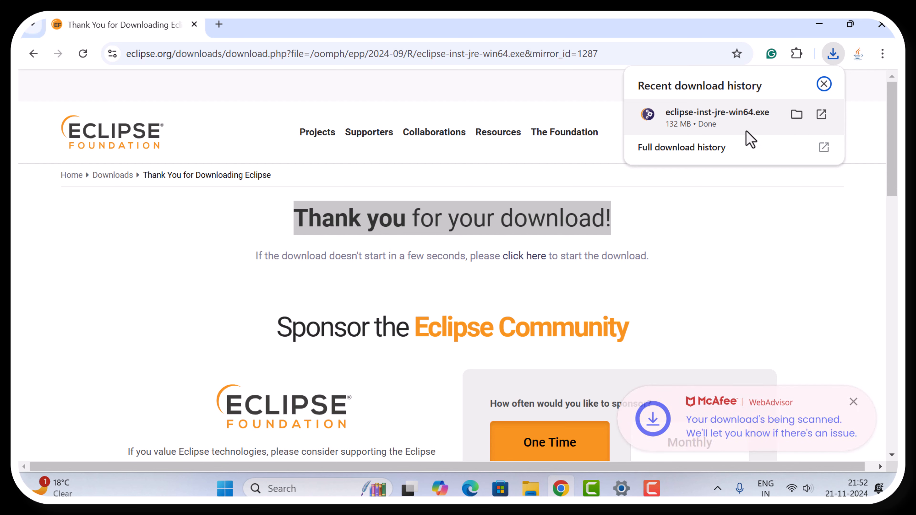
click(726, 120)
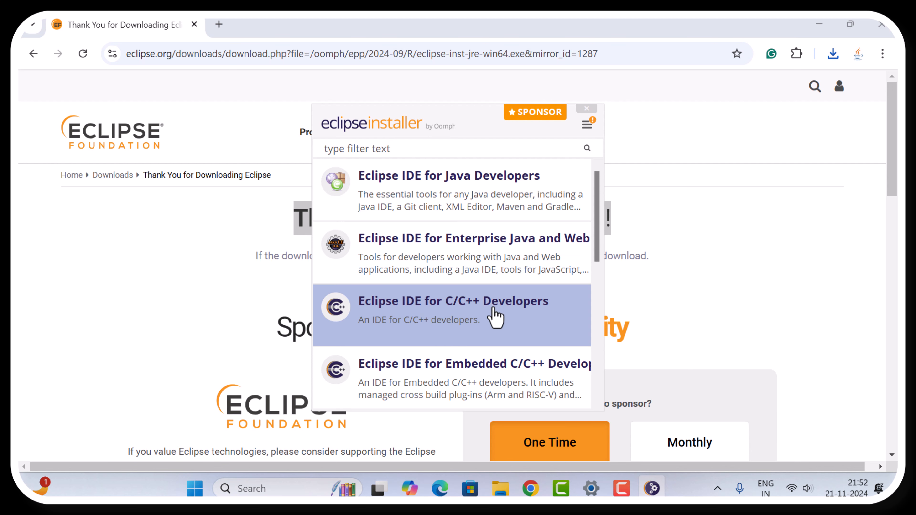
scroll(495, 317, down, 1)
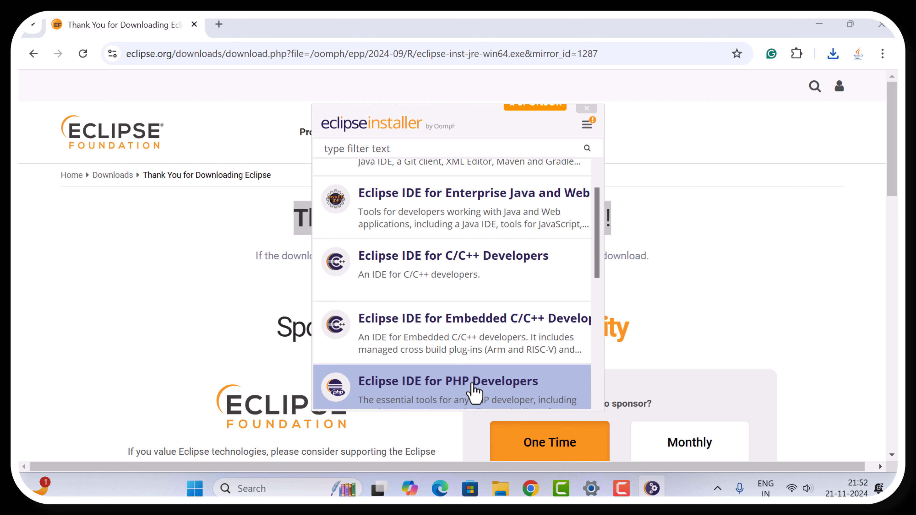
scroll(472, 388, up, 1)
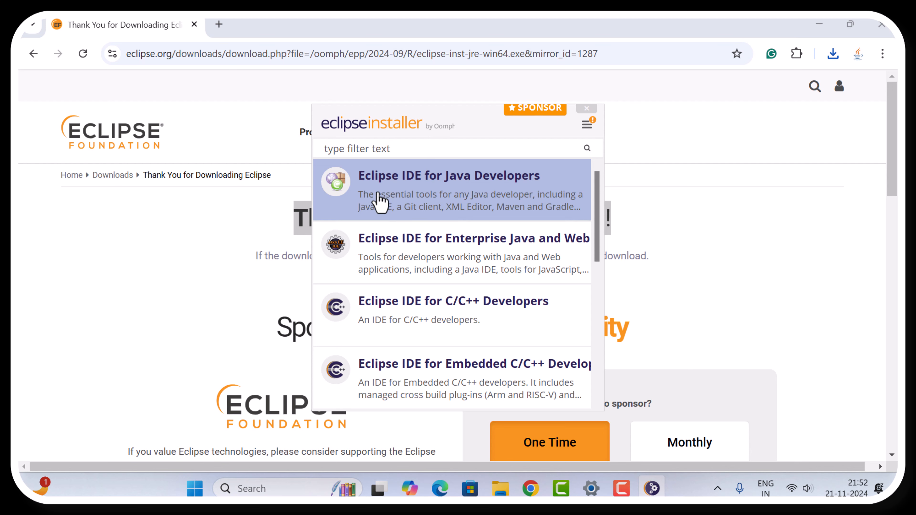
click(485, 189)
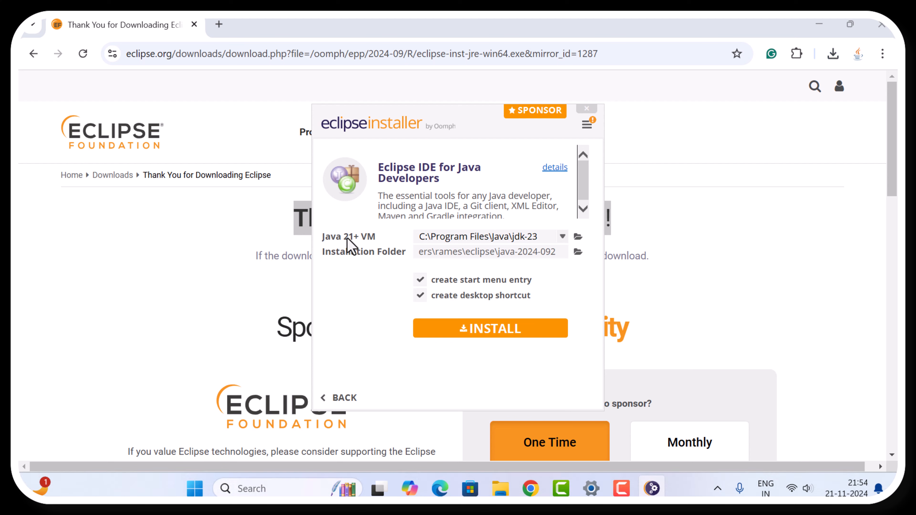
Examine the available Java 21+ VM choices and the installation folder location without changing them
click(562, 238)
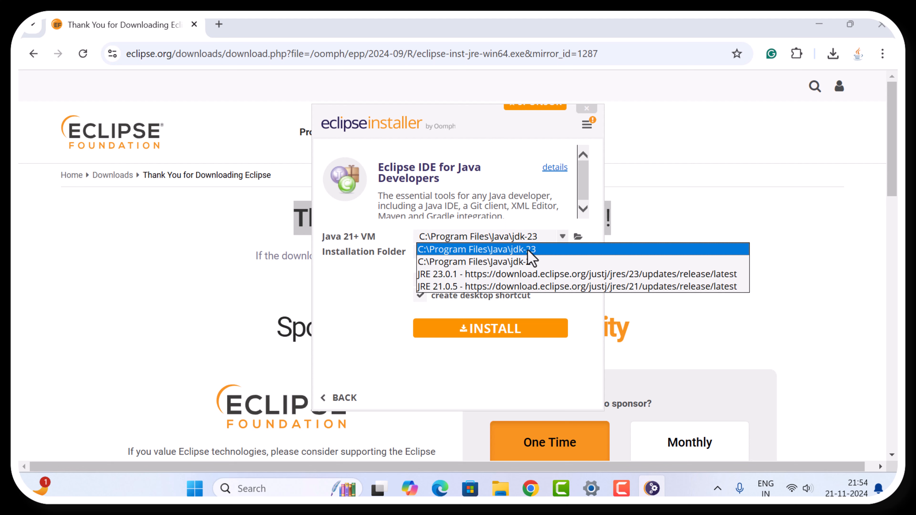
click(546, 226)
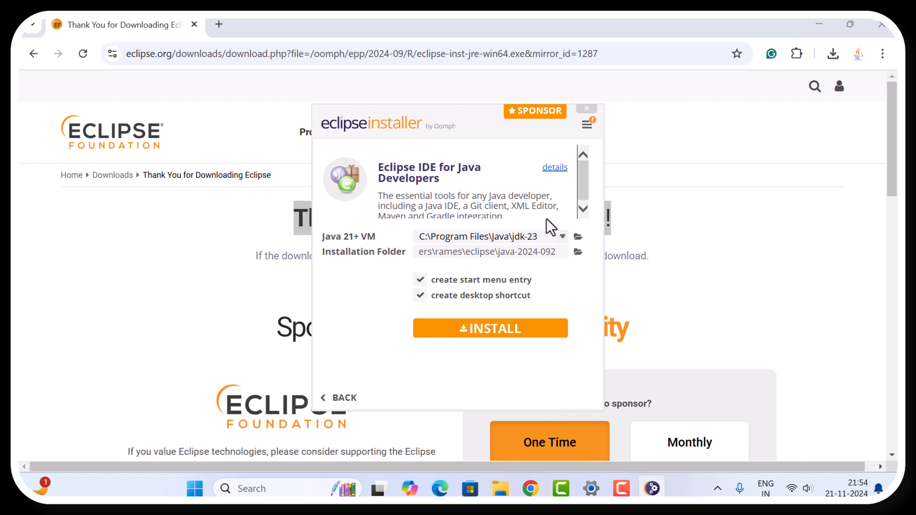
click(562, 236)
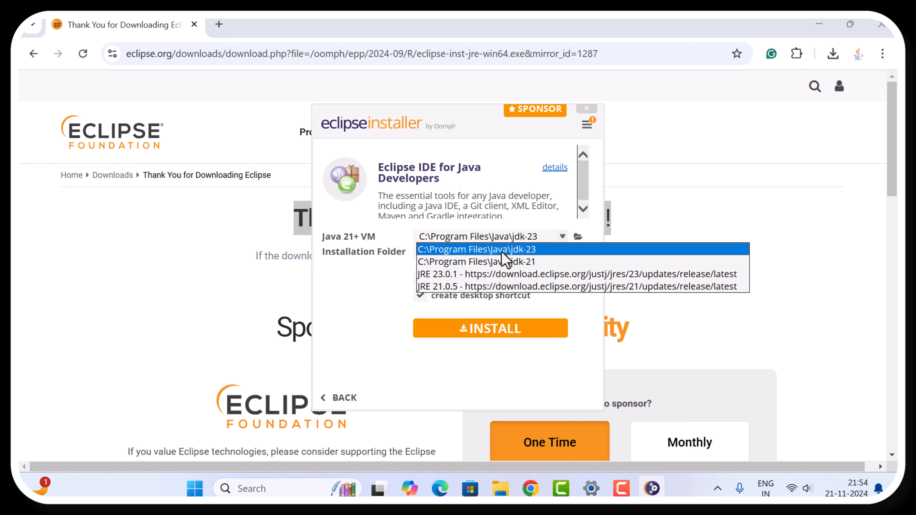
click(555, 225)
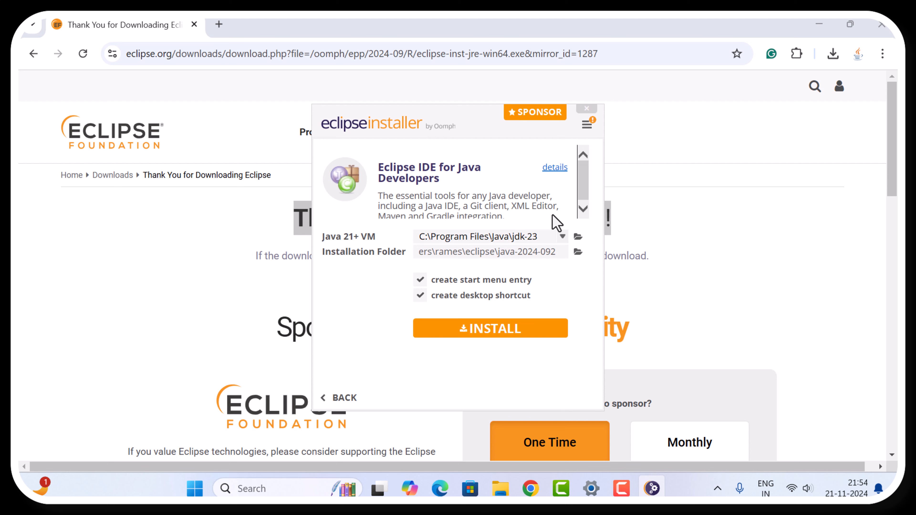
drag(465, 252, 553, 253)
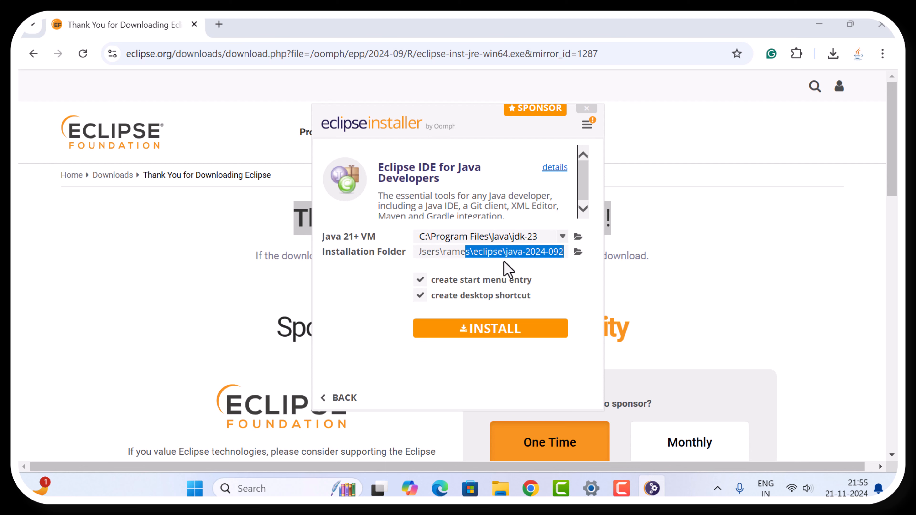
click(577, 252)
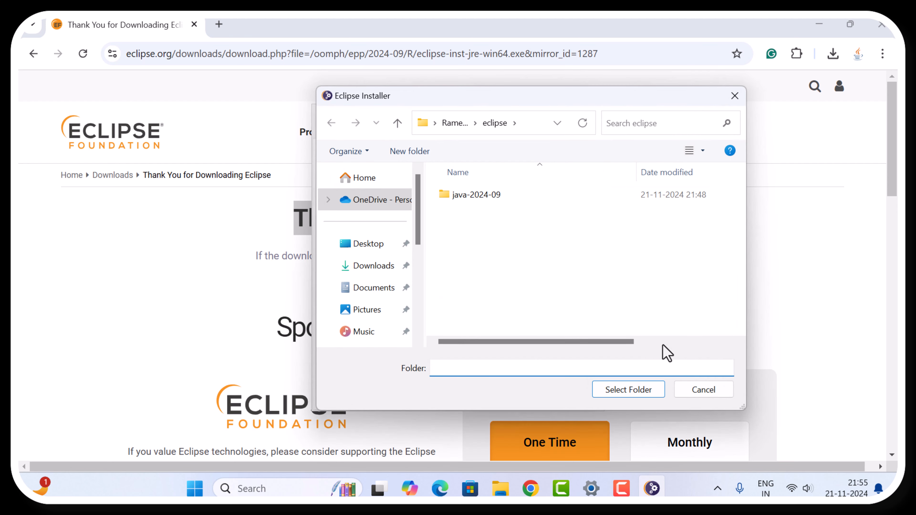
click(707, 395)
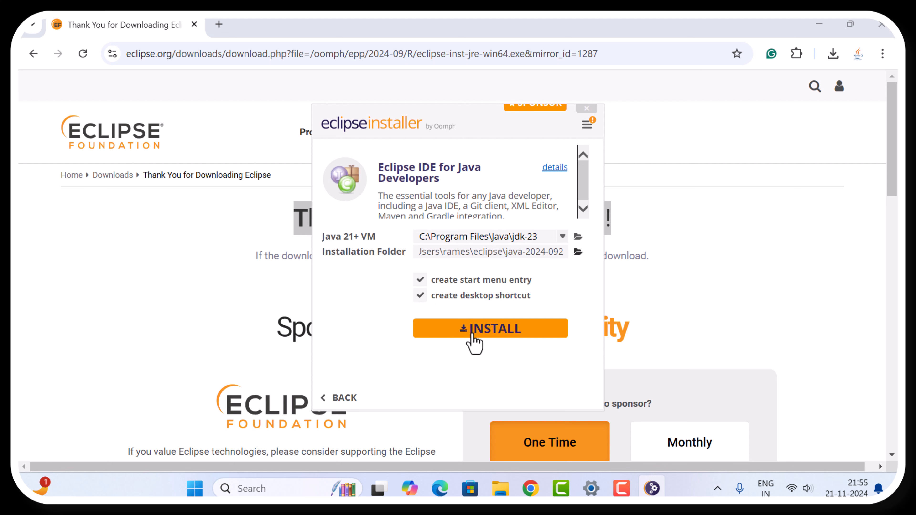
Install Eclipse IDE for Java Developers, accepting the Eclipse Foundation Software User Agreement, and launch the installed IDE
click(497, 336)
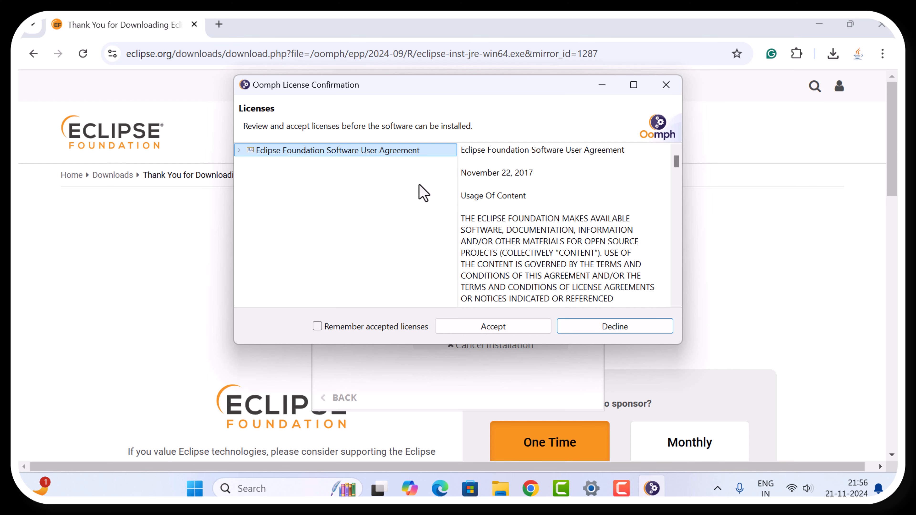
click(493, 332)
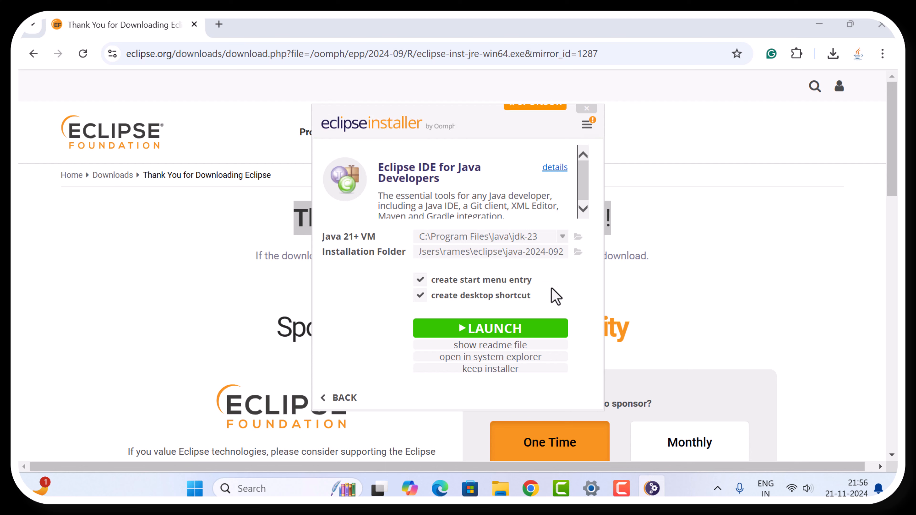
click(492, 329)
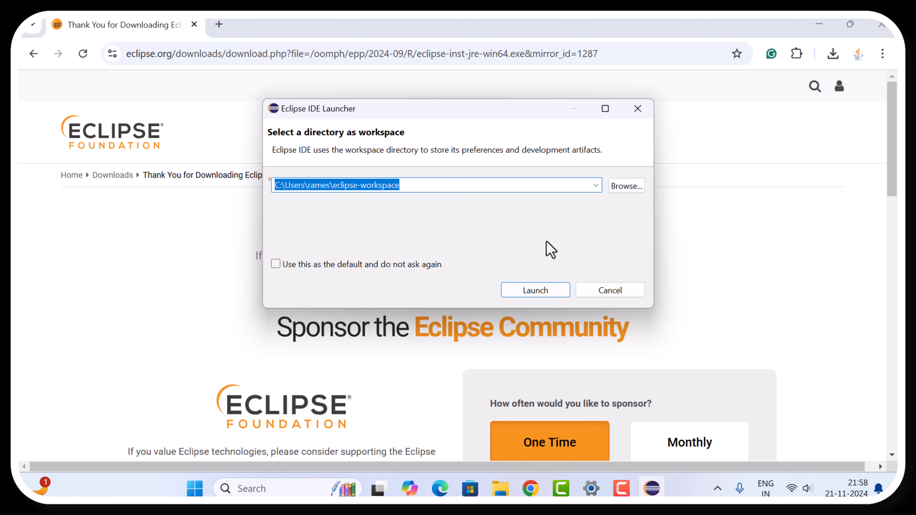
click(627, 187)
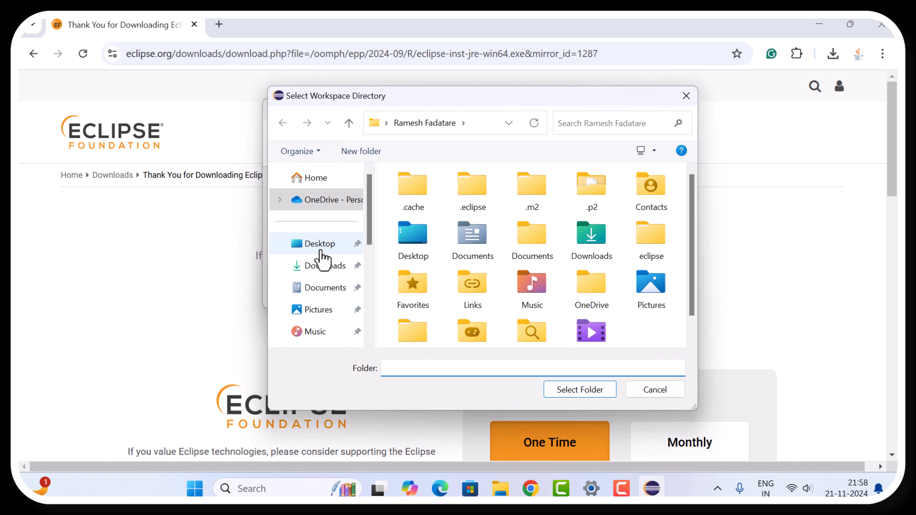
scroll(321, 258, down, 5)
click(325, 327)
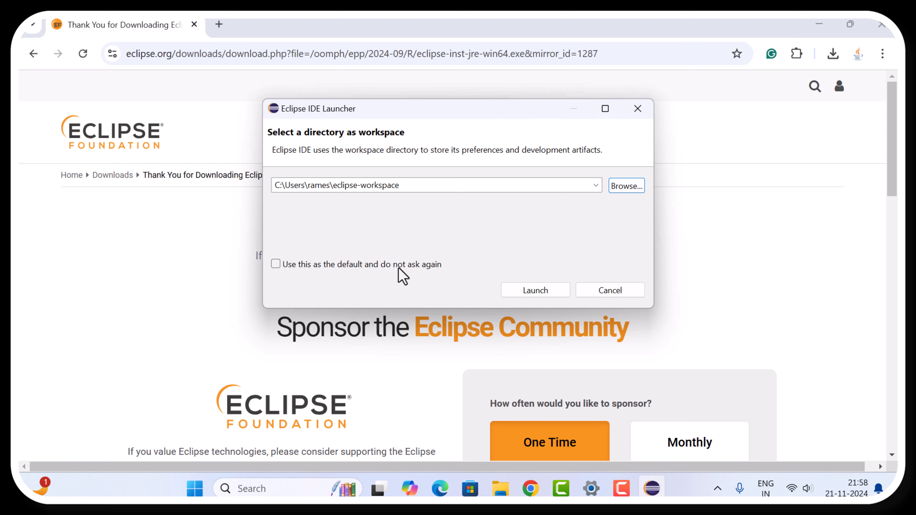
Launch the IDE with the eclipse-workspace directory as the default workspace and close the Welcome page
click(275, 264)
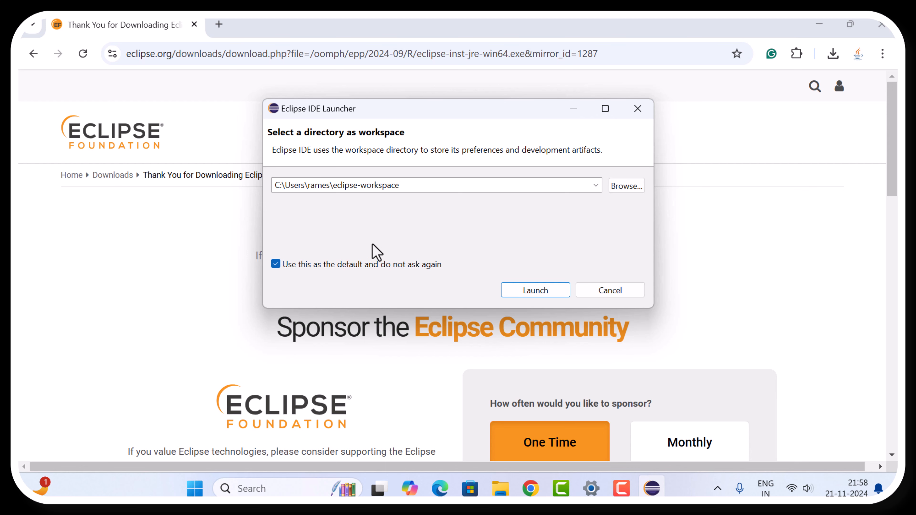
click(536, 290)
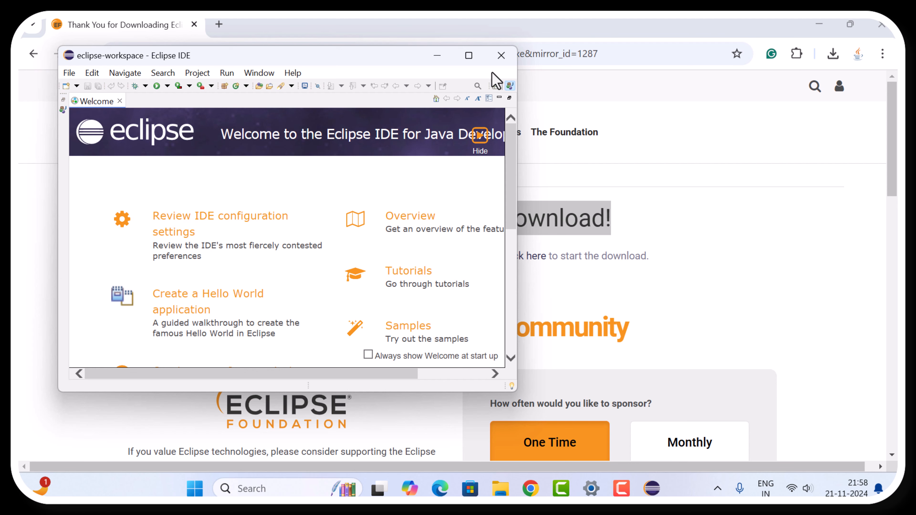
click(468, 55)
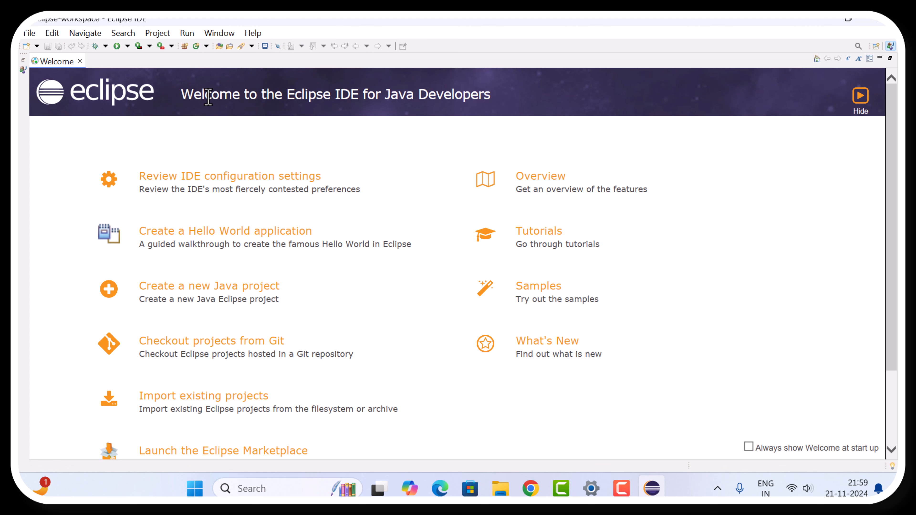
click(80, 62)
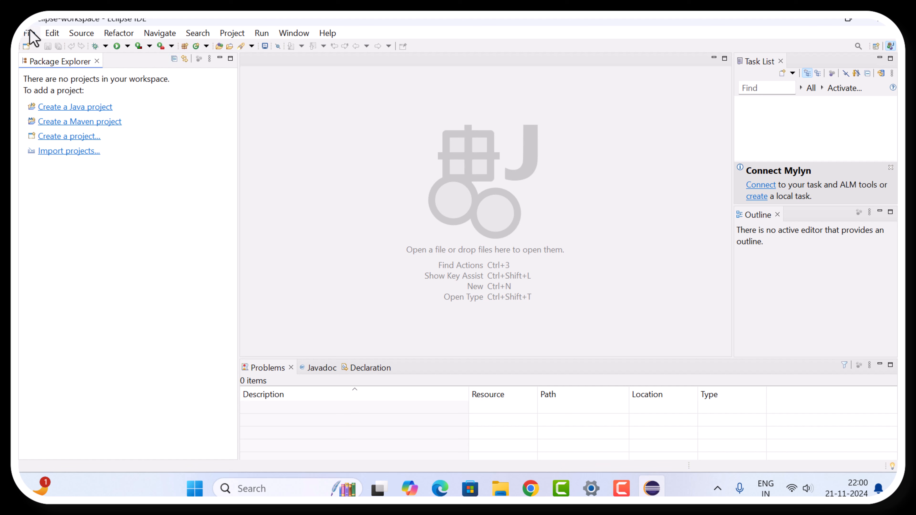
Start a new Java project and name it java_eclipse_project
click(33, 36)
mouse_move(235, 54)
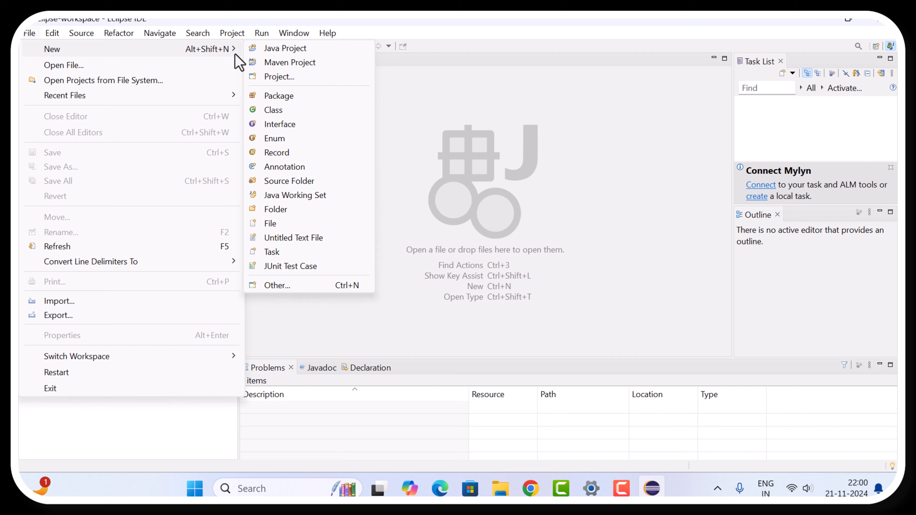
click(278, 51)
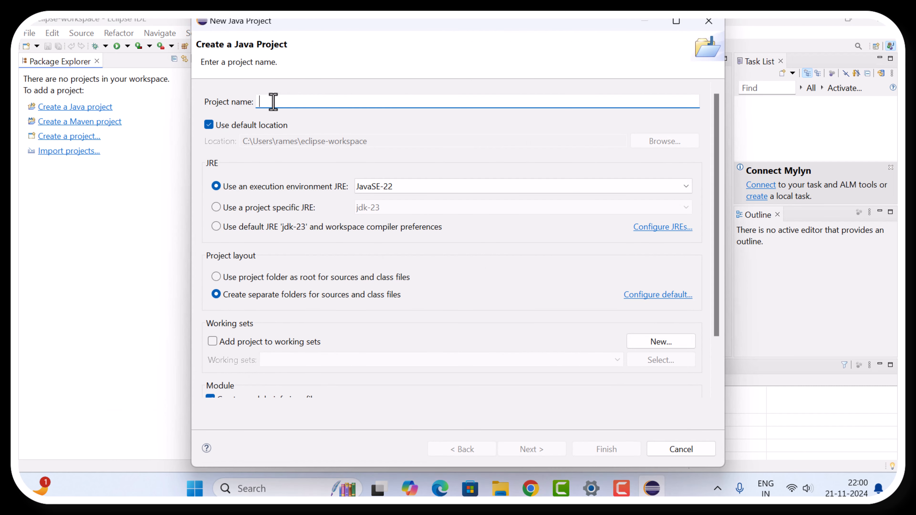
text(java)
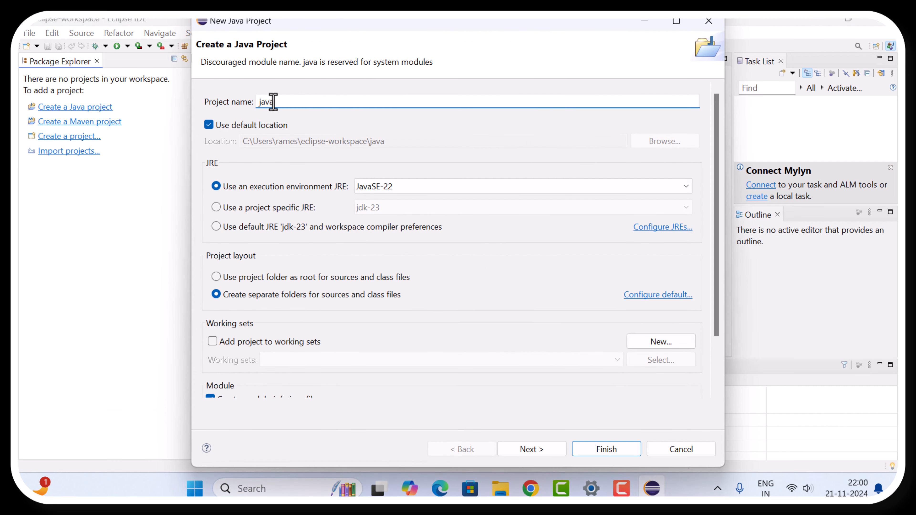
text(_eclipse_project)
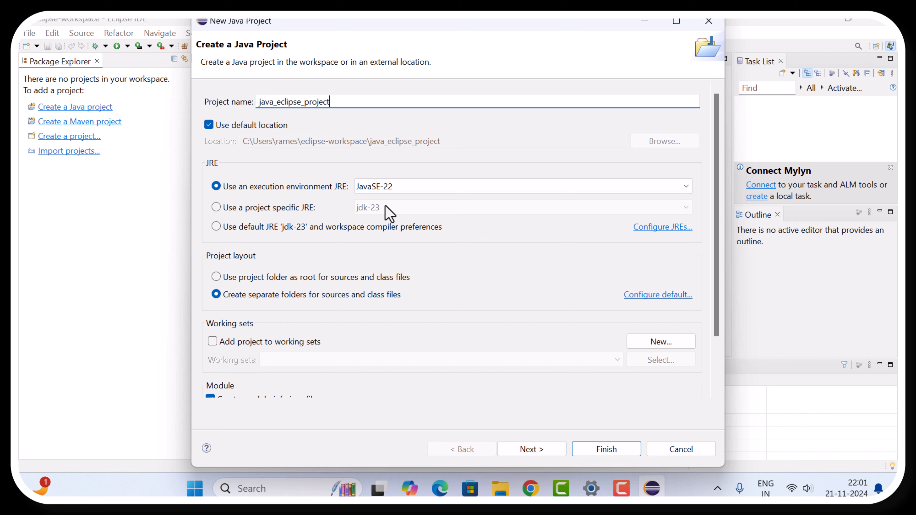
Set the project to use the project specific JRE jdk-23 and turn off creation of the module-info.java file
click(217, 208)
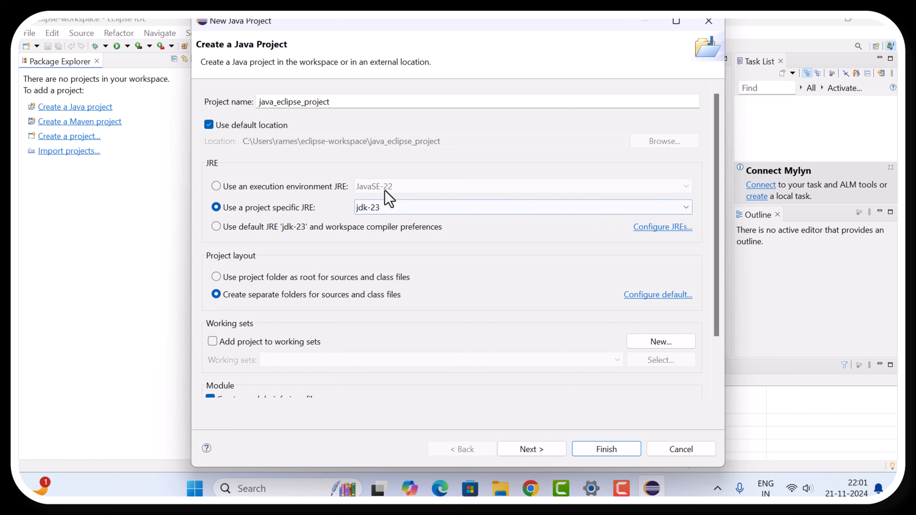
click(215, 187)
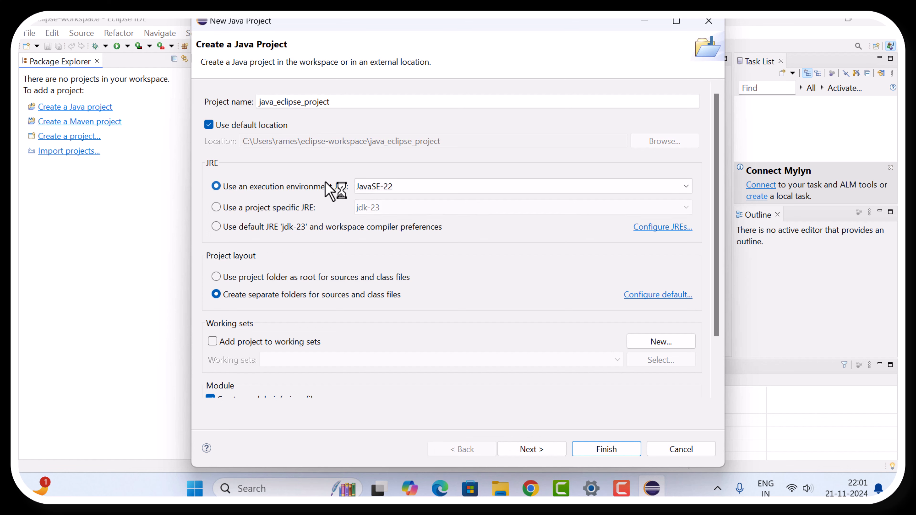
click(216, 207)
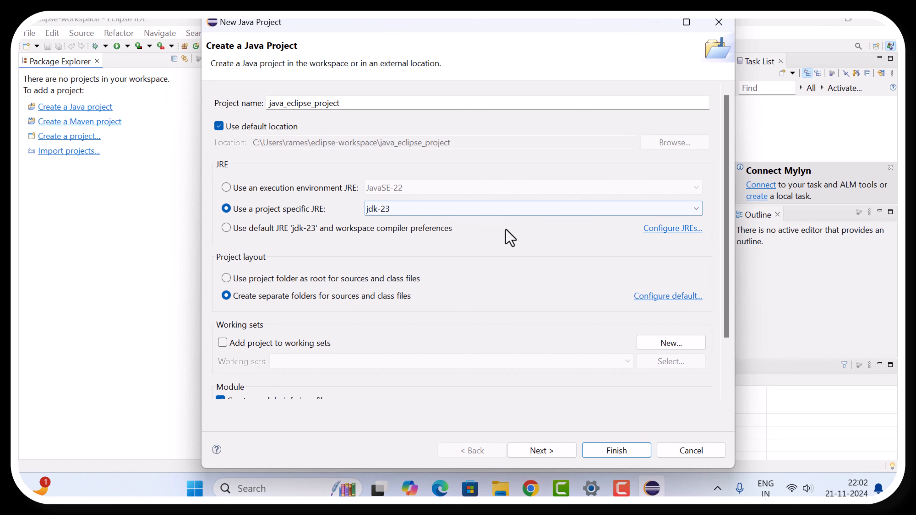
scroll(503, 240, down, 3)
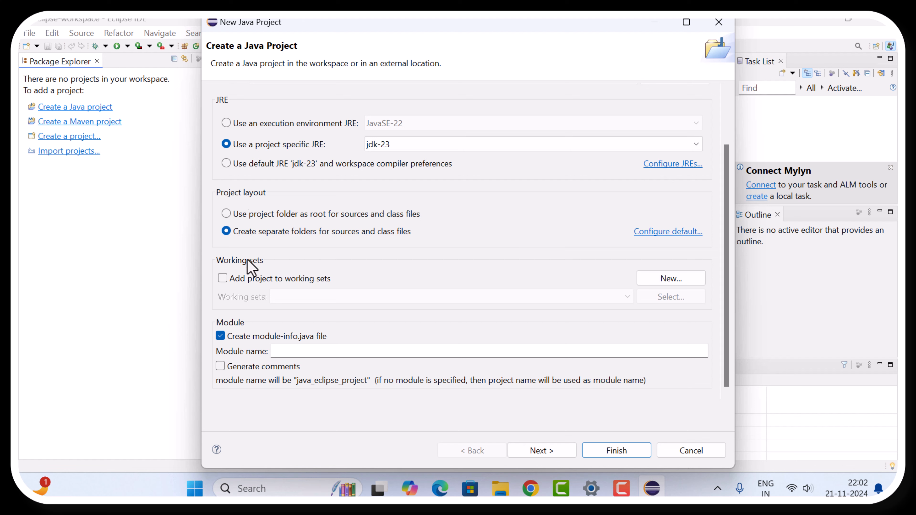
click(220, 336)
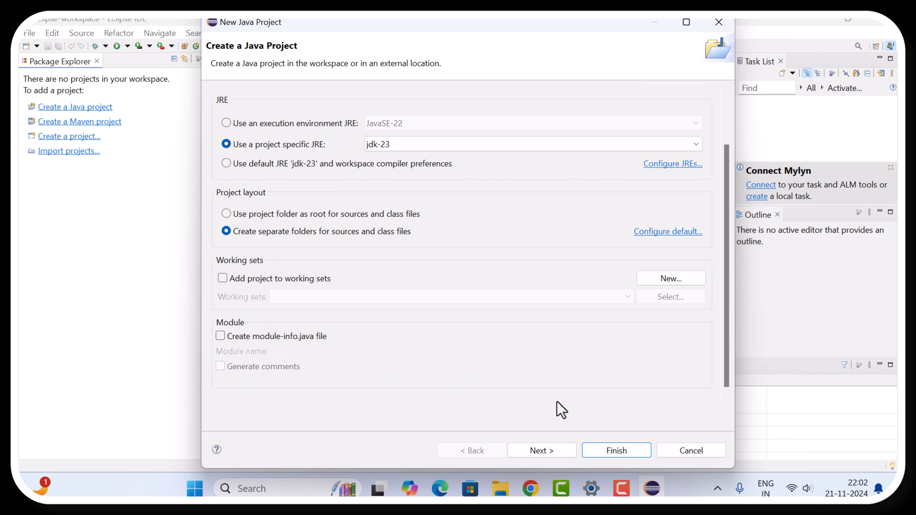
Create the project with the default Java build settings and expand java_eclipse_project to show its contents
click(541, 450)
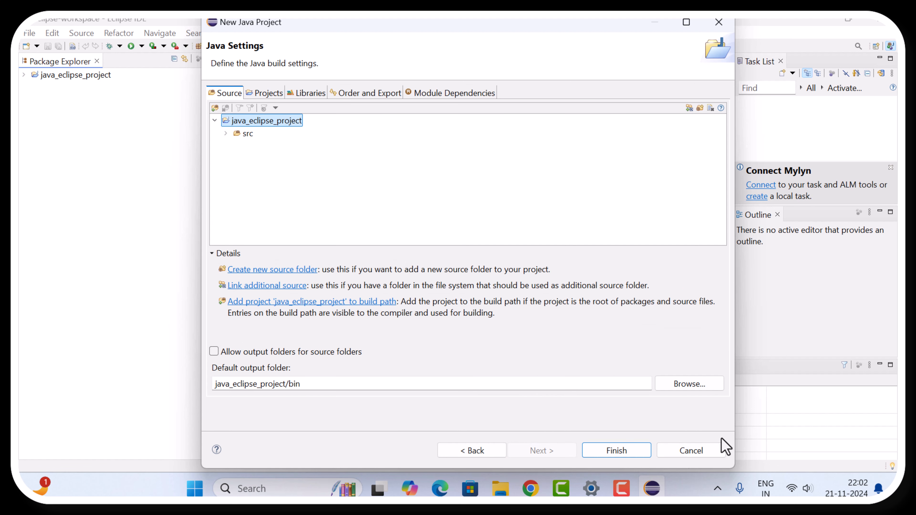
click(630, 453)
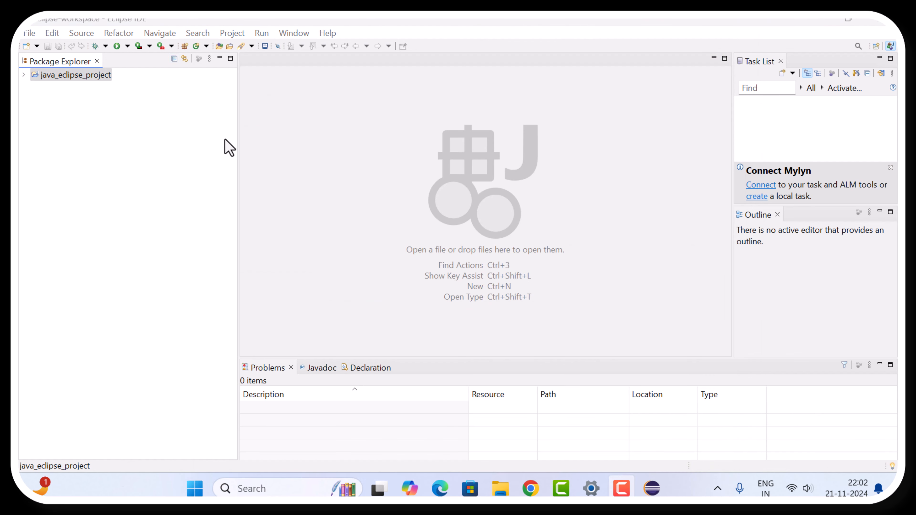
click(23, 74)
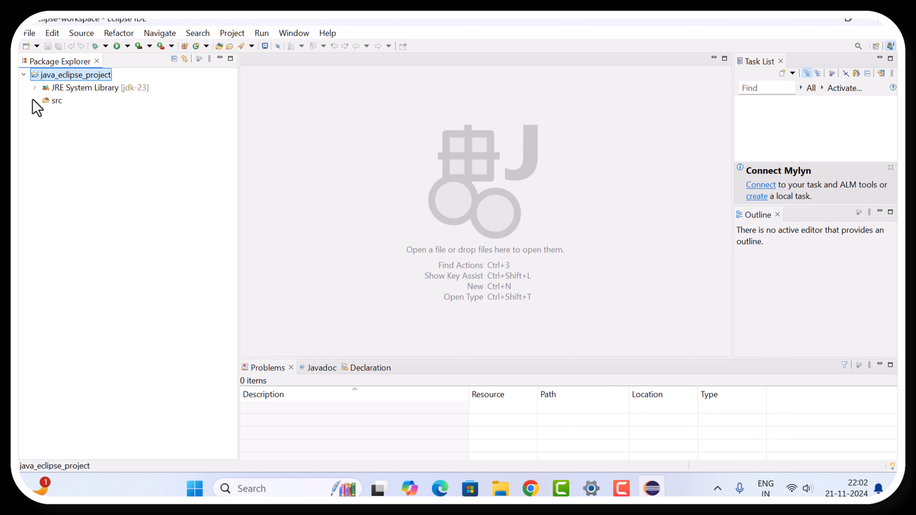
Start a new Java class in the project's src folder and name it HelloWorld
click(54, 107)
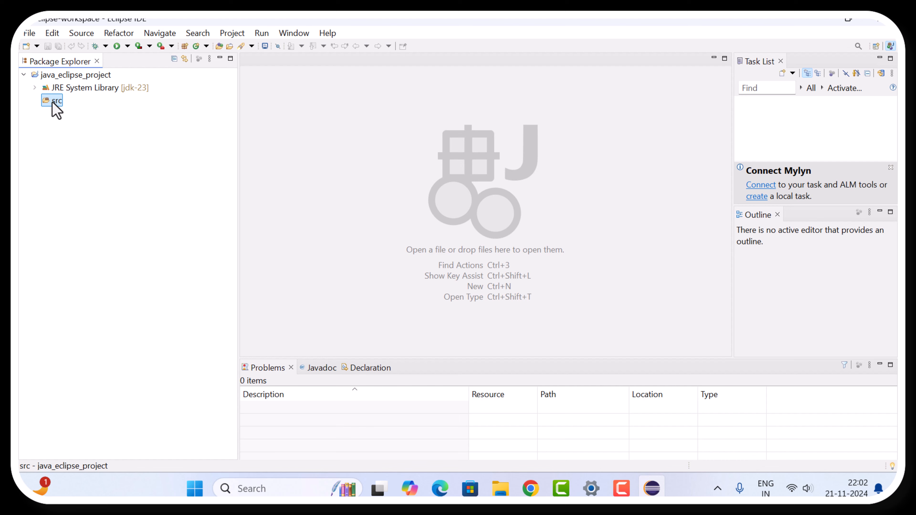
right_click(53, 103)
mouse_move(112, 45)
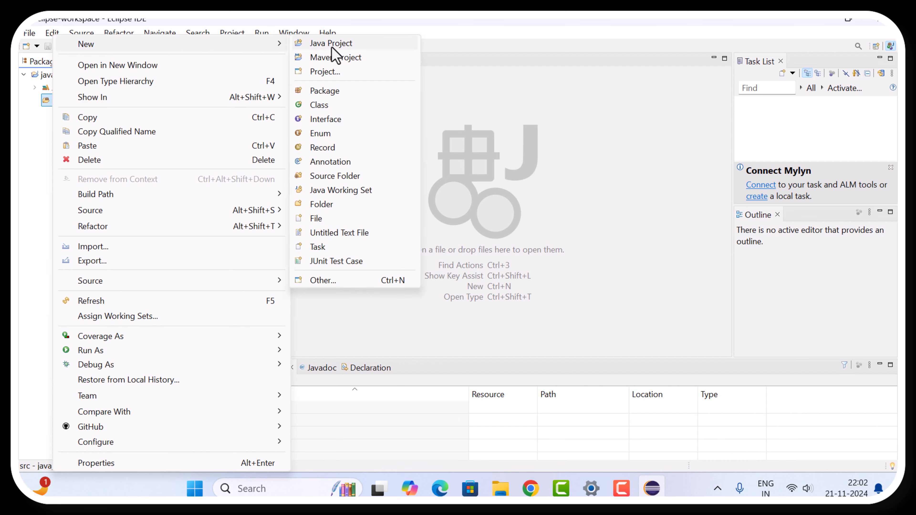
click(339, 106)
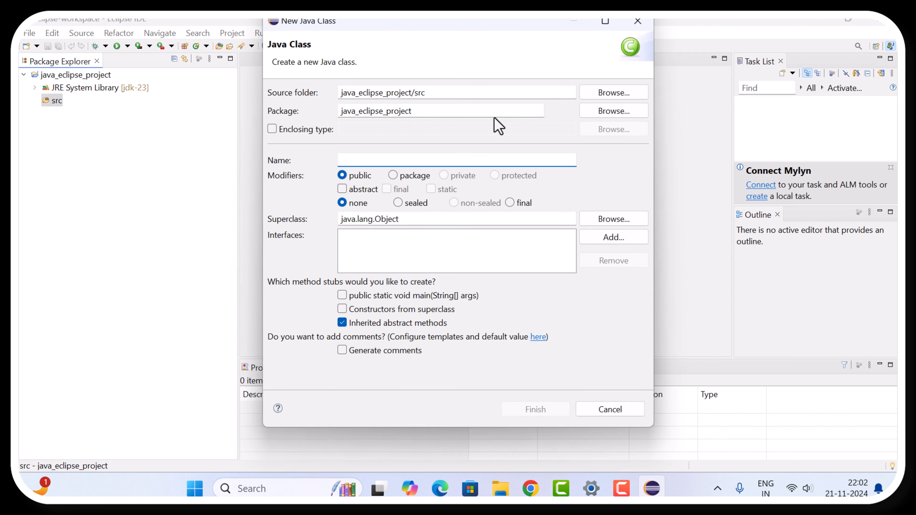
text(Hell)
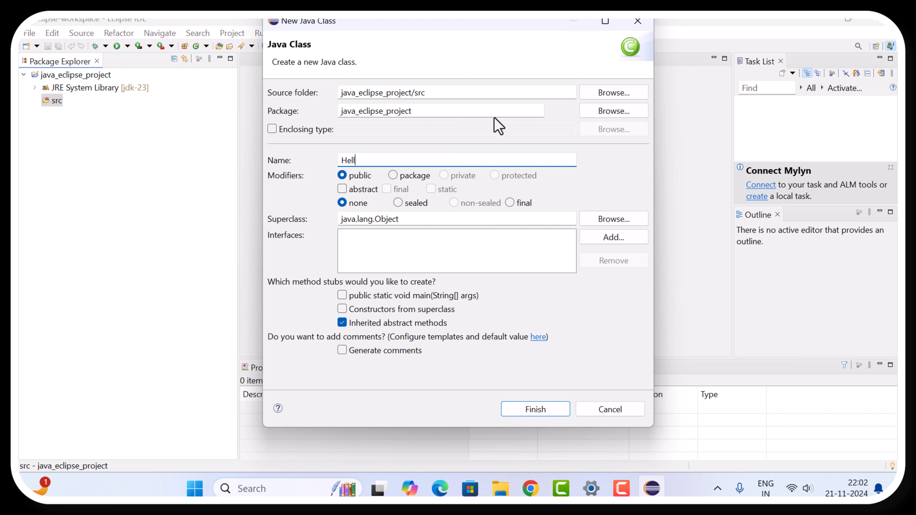
text(oWorld)
Set the class's package to net.javaguides and create the class with a public static void main(String[] args) method stub
drag(427, 108, 315, 105)
text(n)
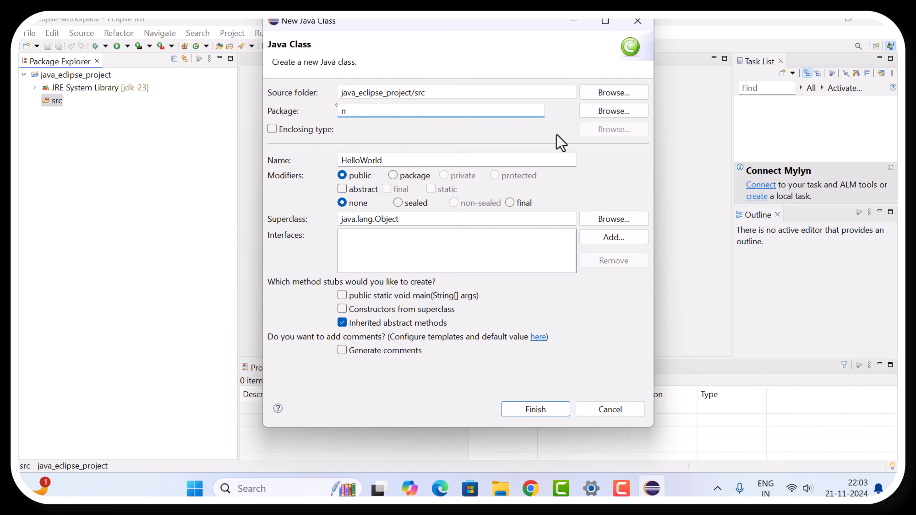
text(et.javaguides)
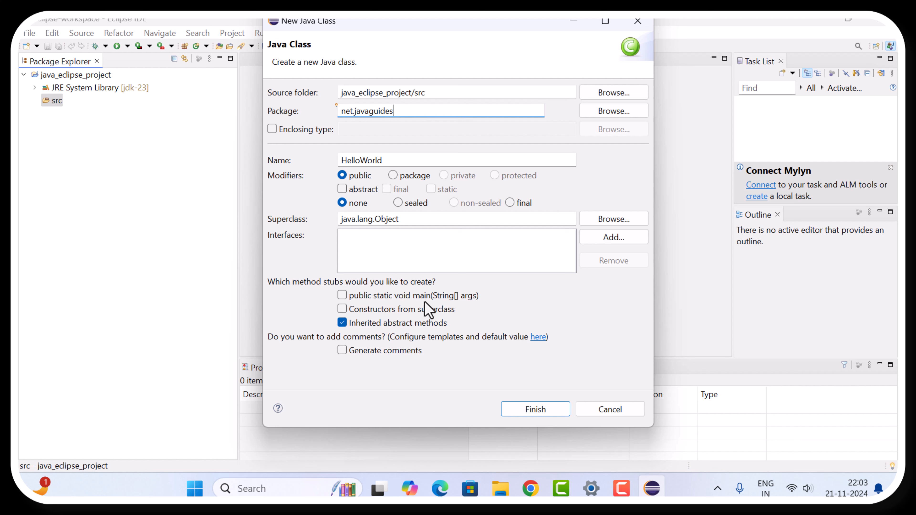
click(343, 295)
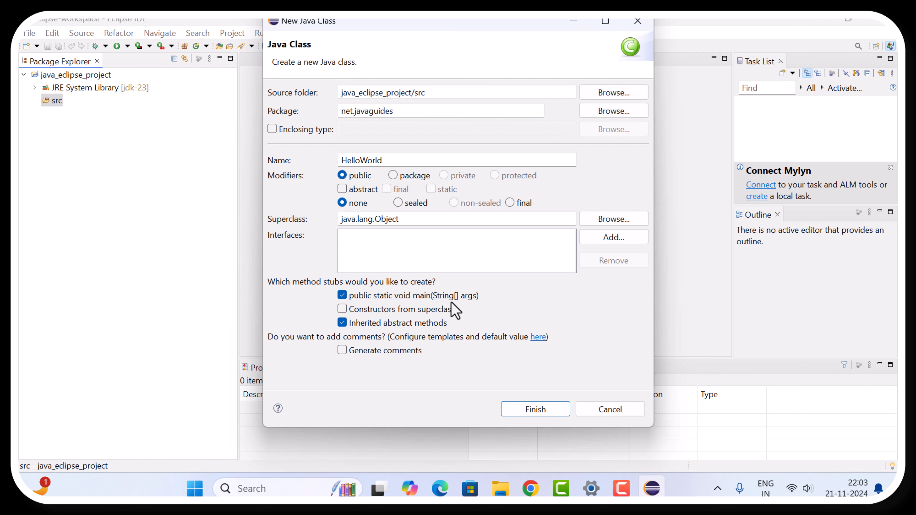
click(512, 409)
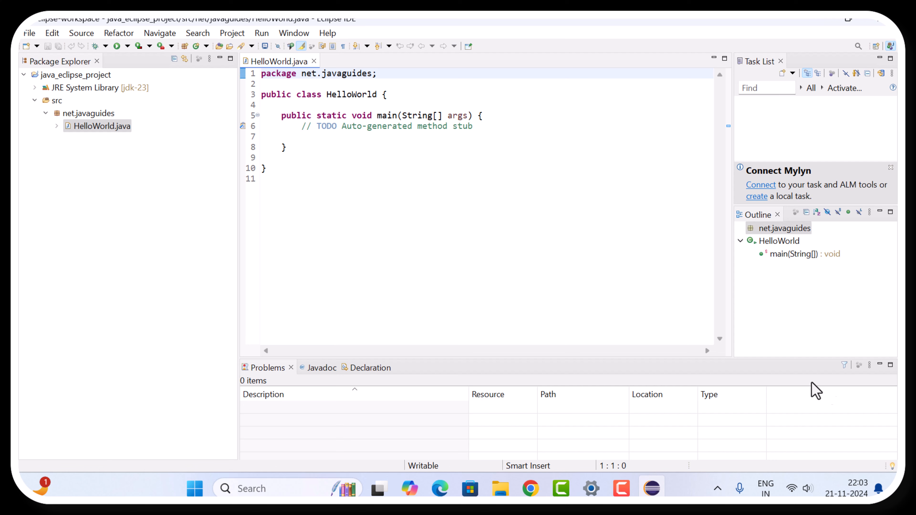
Minimize the Problems view area and delete the auto-generated TODO comment from the main method
click(880, 366)
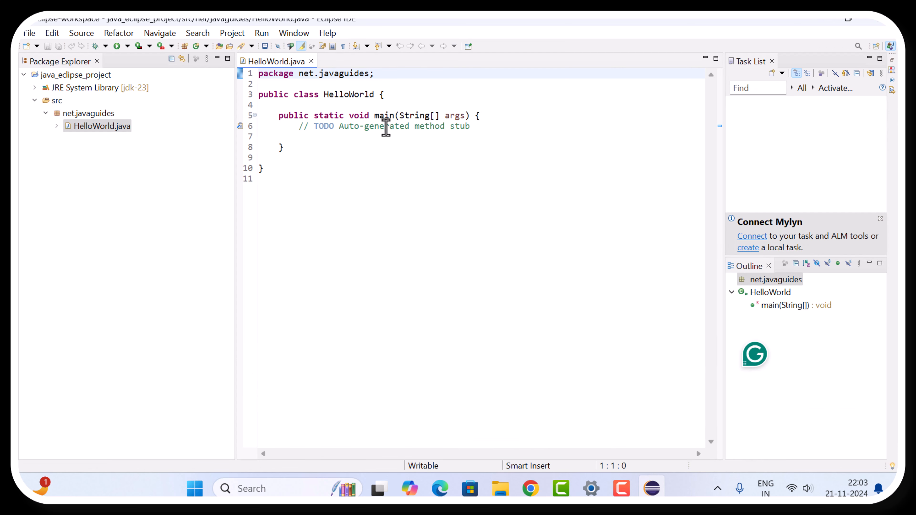
click(374, 115)
drag(298, 126, 486, 129)
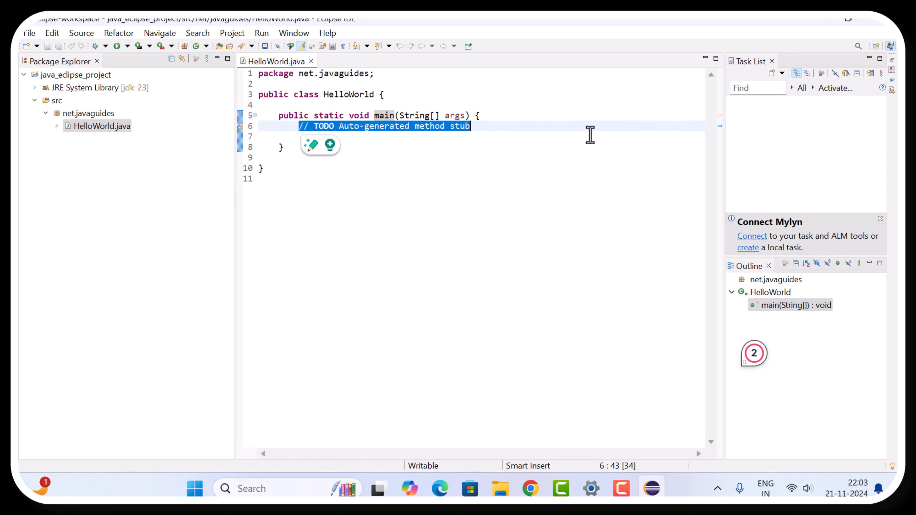
key(BackSpace)
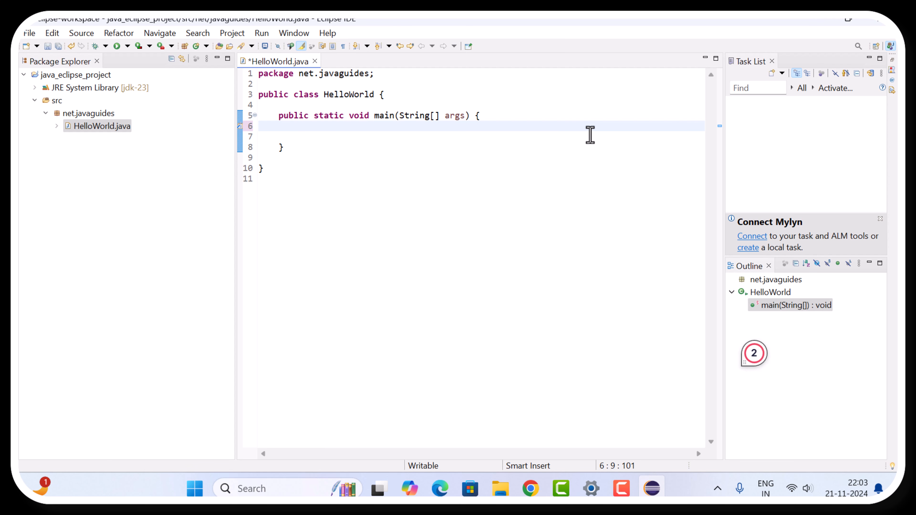
Add the statement System.out.println("Hello World!"); on a new line in the main method and save HelloWorld.java
key(Return)
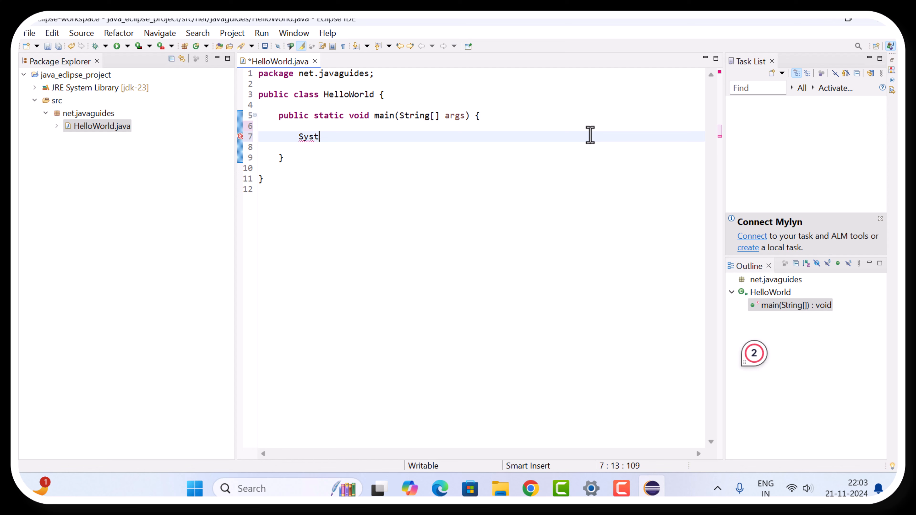
text(System.)
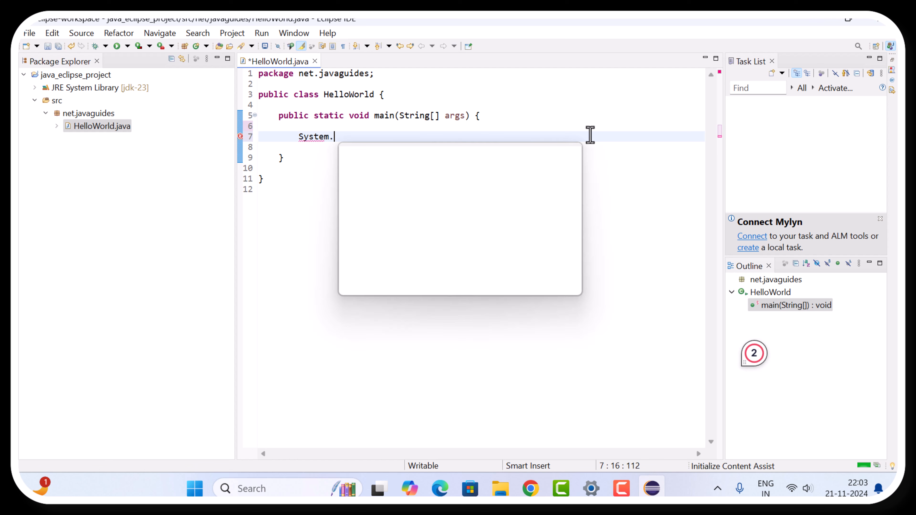
text(out.pr)
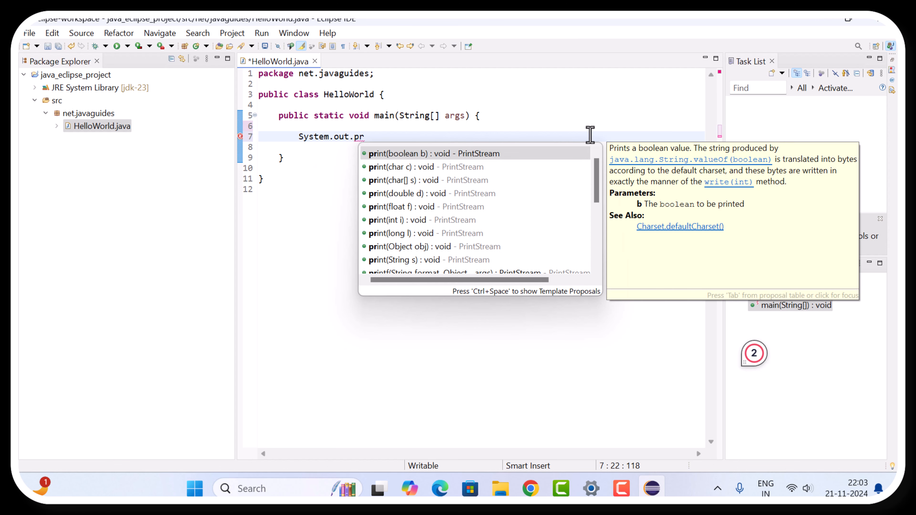
text(intlh)
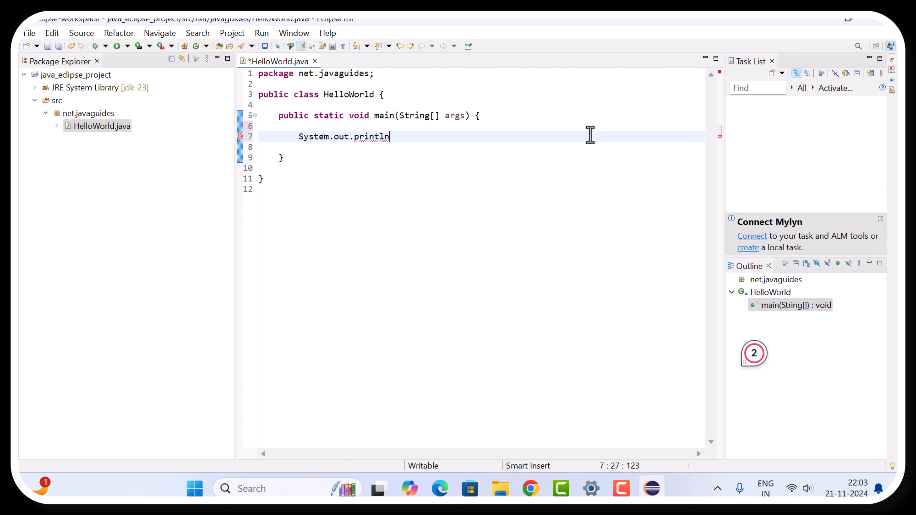
text(("Hello Wor)
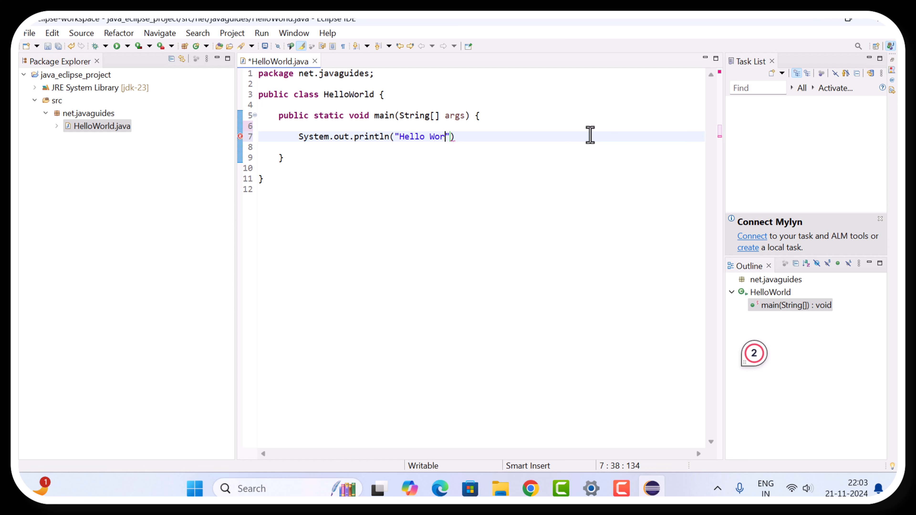
text(");)
key(ctrl+s)
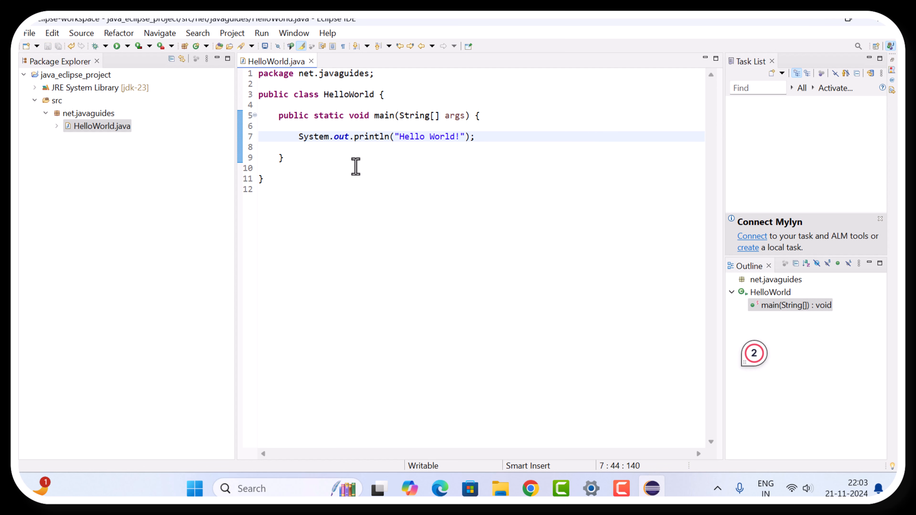
Run the HelloWorld class as a Java application and check the printed output in the console
right_click(356, 167)
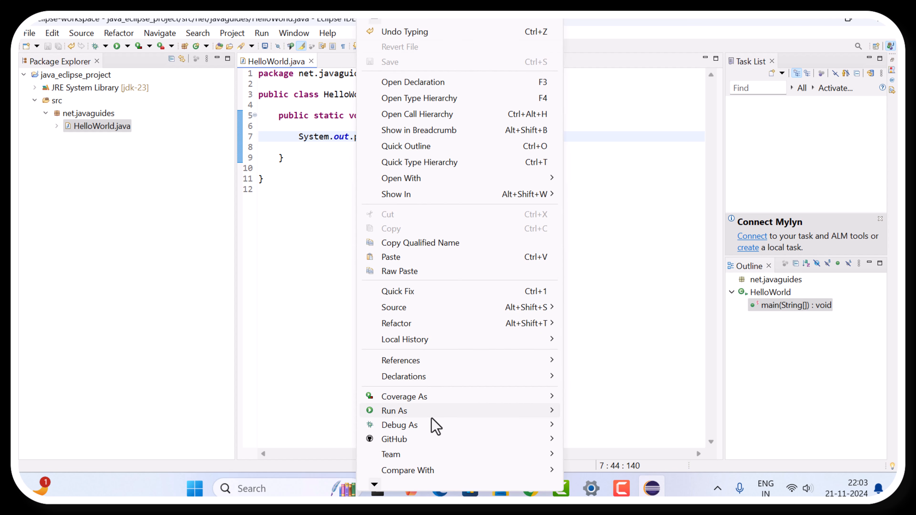
mouse_move(432, 414)
click(599, 411)
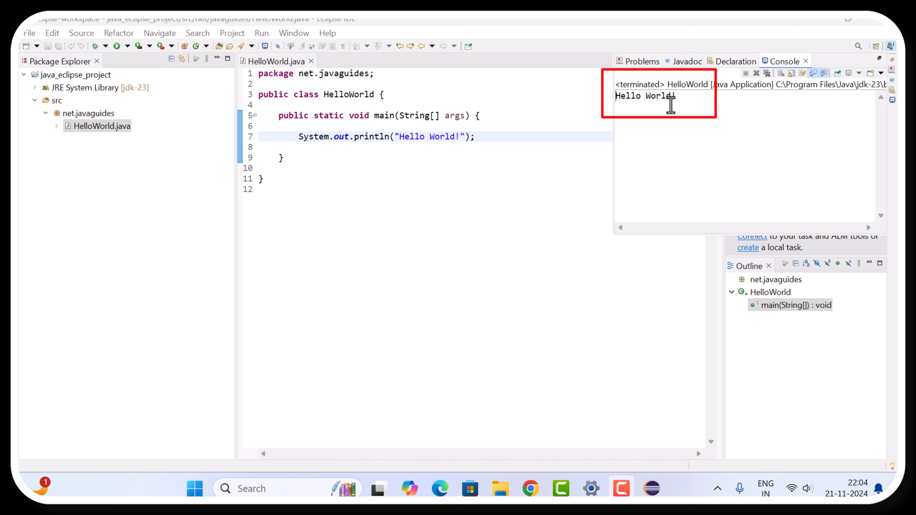
mouse_move(616, 96)
mouse_down()
mouse_move(680, 114)
mouse_move(610, 96)
mouse_up()
click(681, 113)
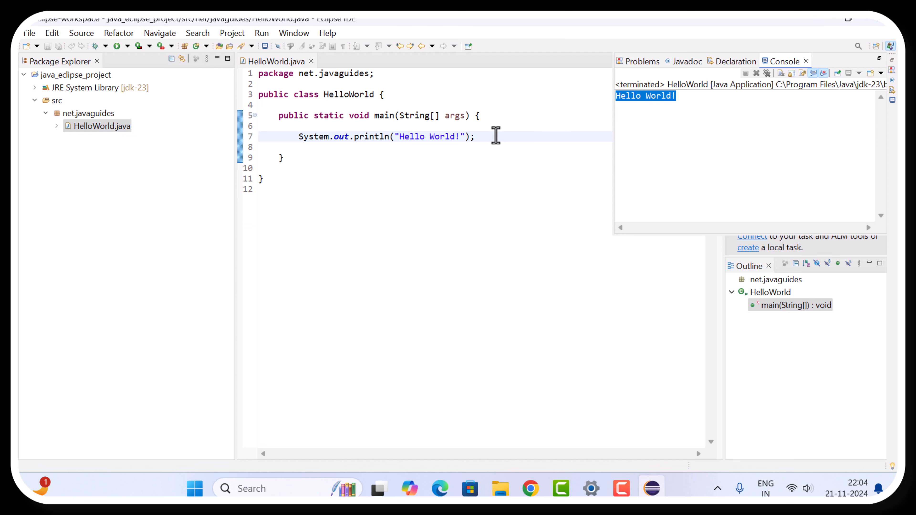
click(498, 115)
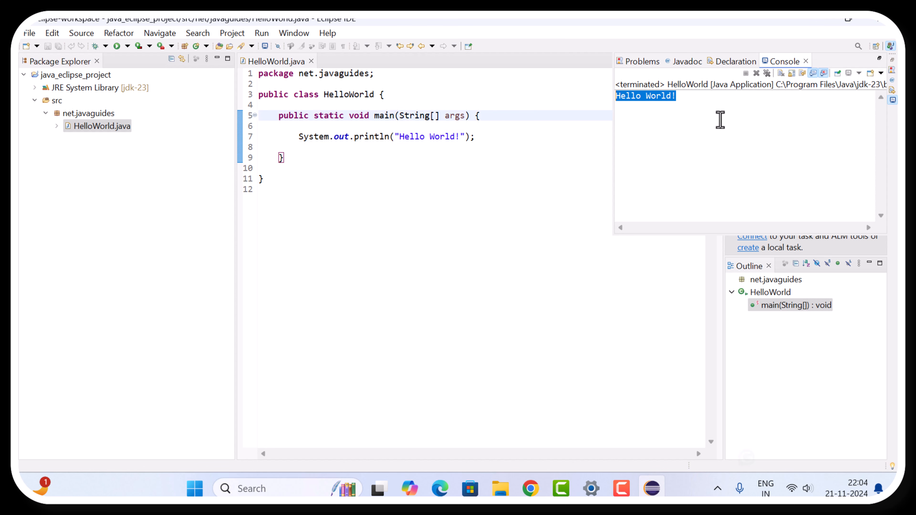